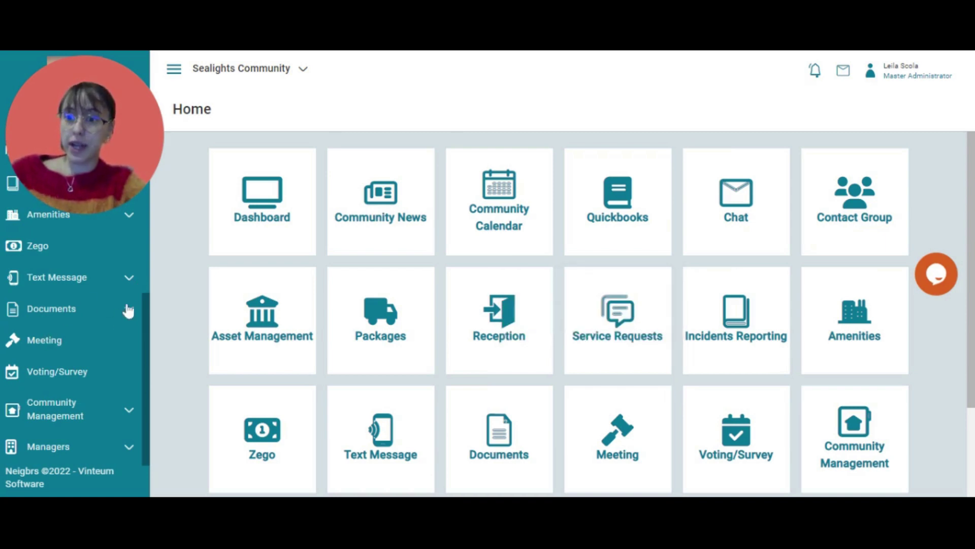
Expand Documents in the sidebar and go to the Files page.
left_click(128, 310)
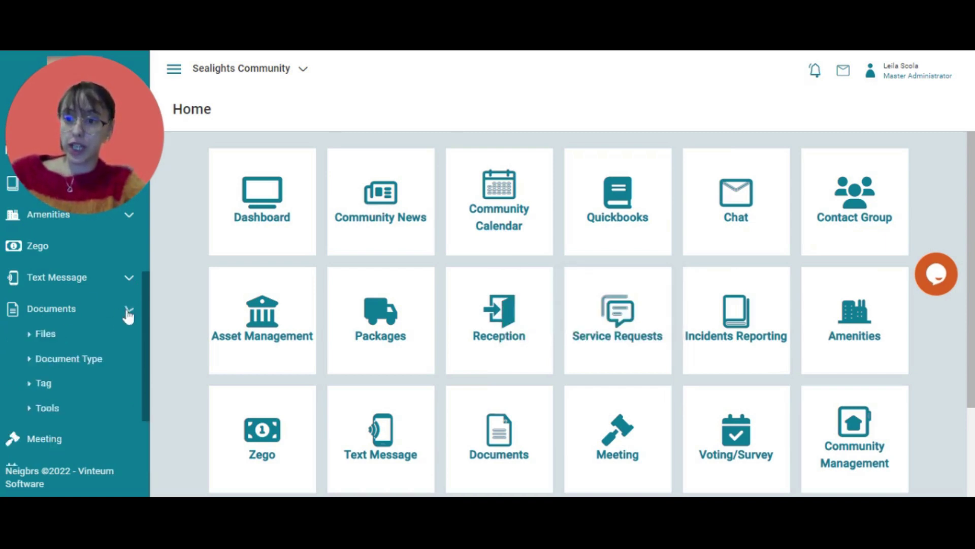
left_click(102, 344)
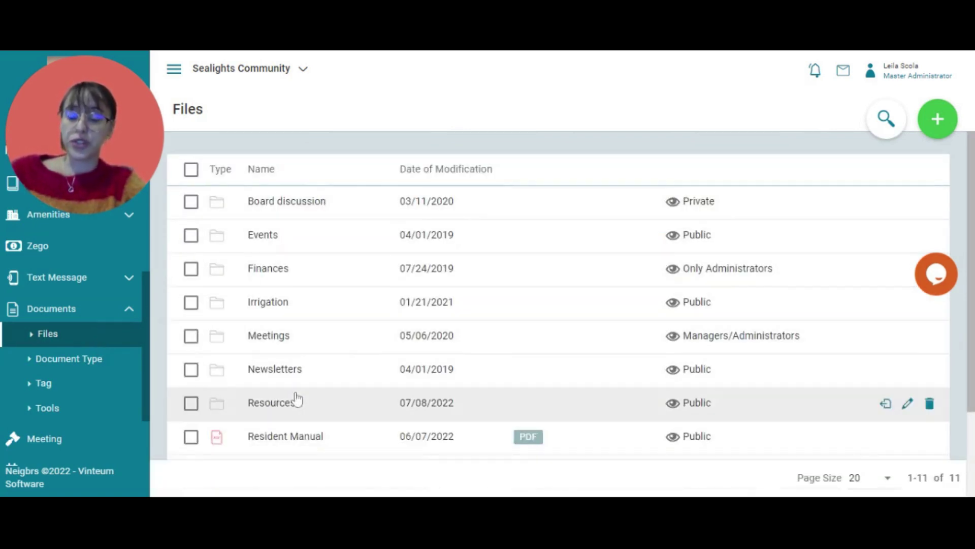
Open the Resources folder and start adding a new file with the + button's Add File option.
scroll(296, 399, "down", 3)
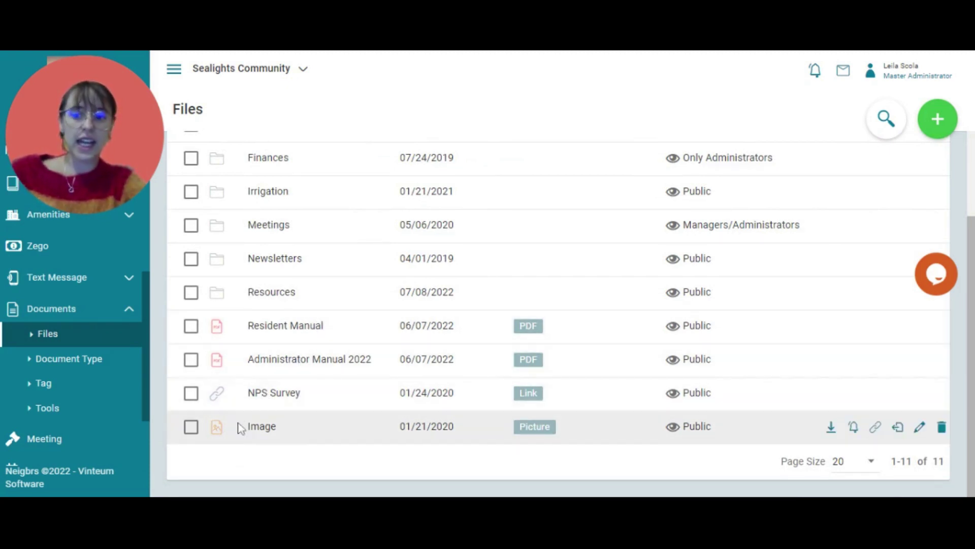
scroll(373, 312, "up", 2)
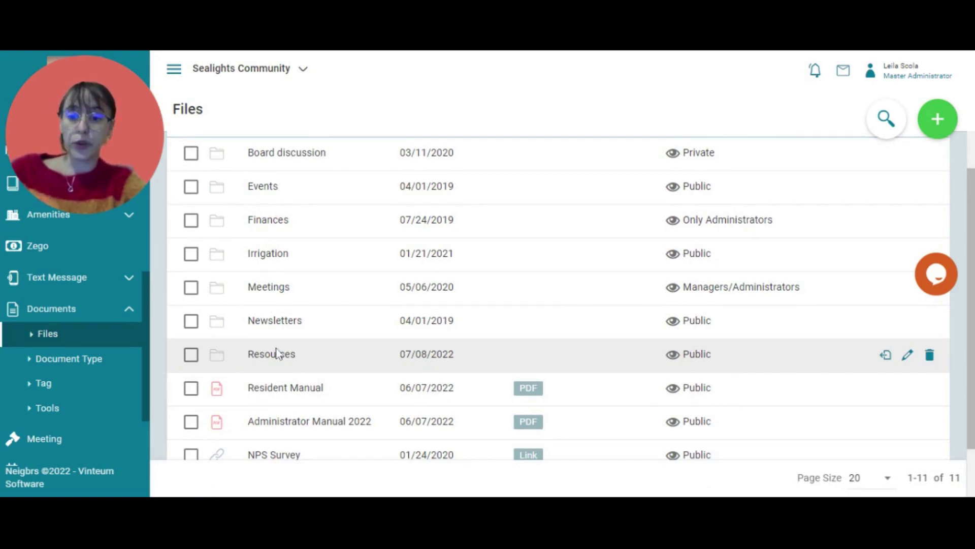
left_click(277, 356)
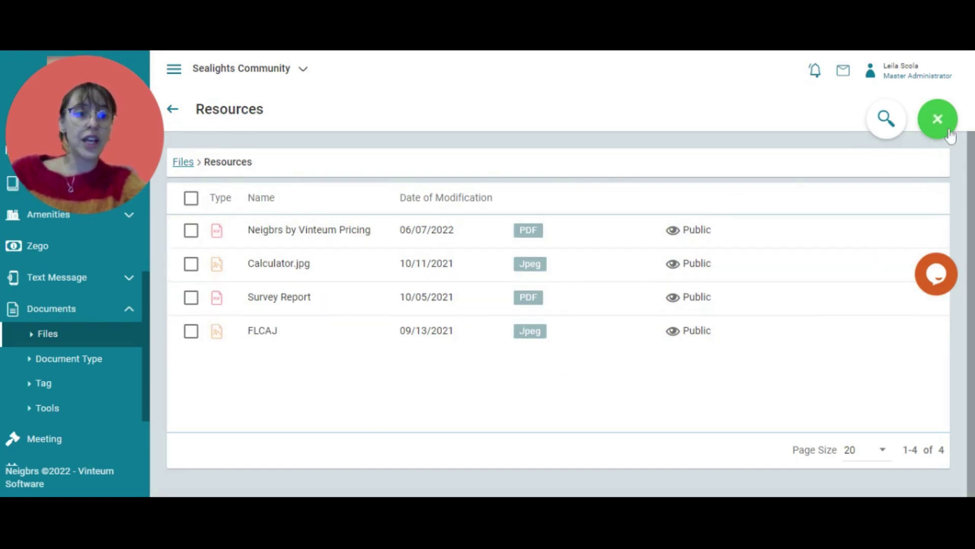
left_click(948, 133)
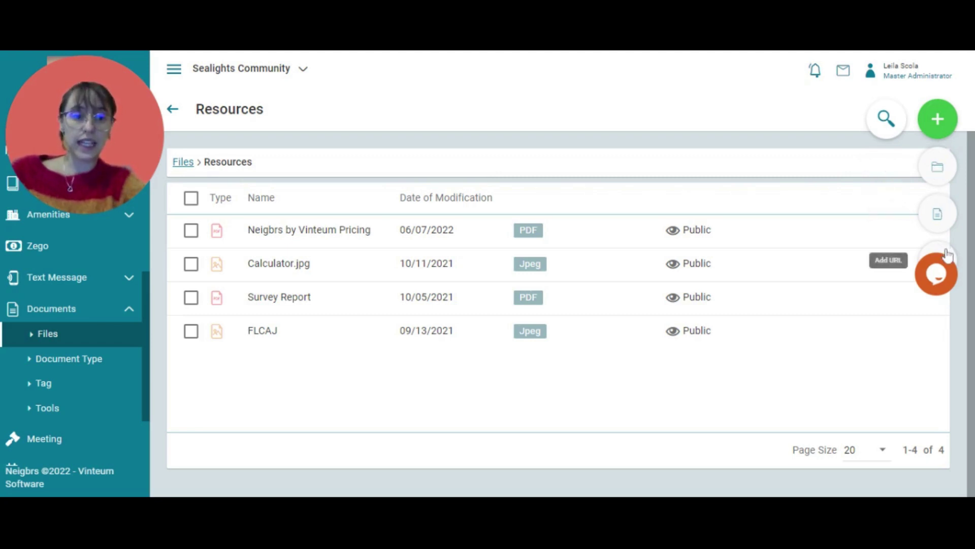
left_click(945, 216)
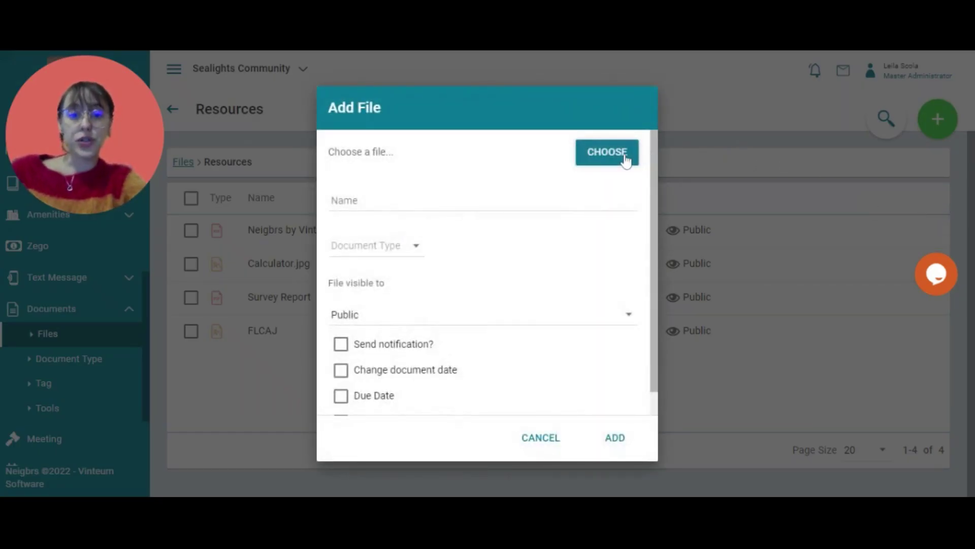
Choose 'Why communication matters in your HOA & how to improve.pdf' and set Document Type to PDF.
left_click(626, 161)
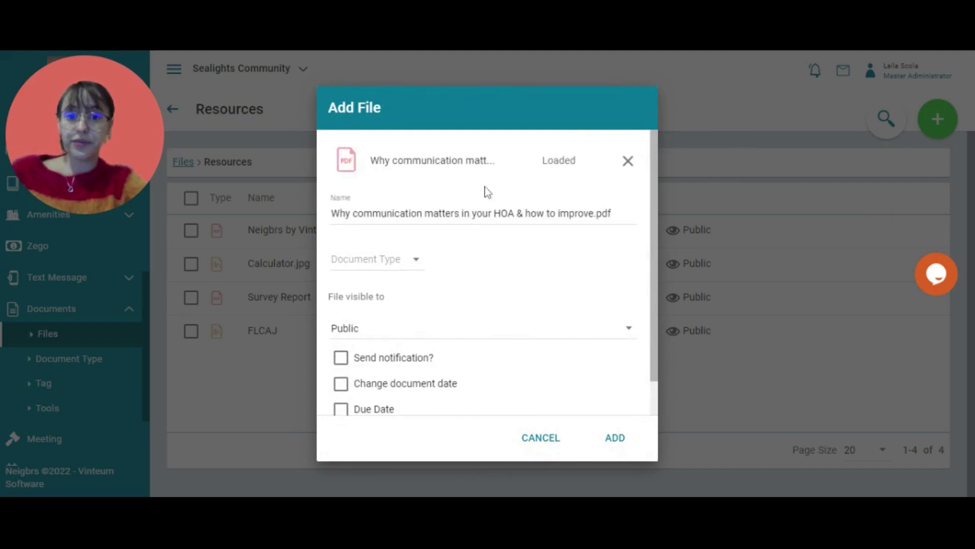
left_click(379, 268)
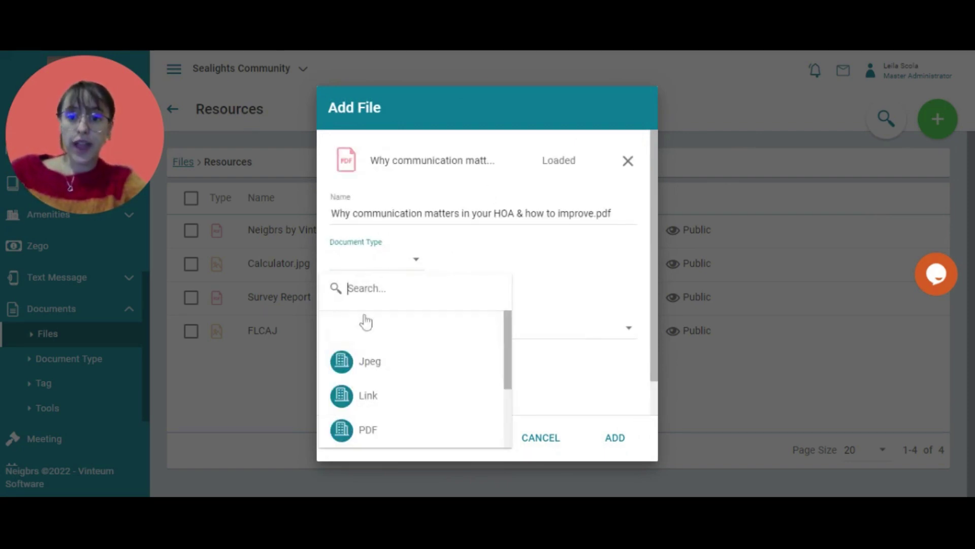
left_click(372, 431)
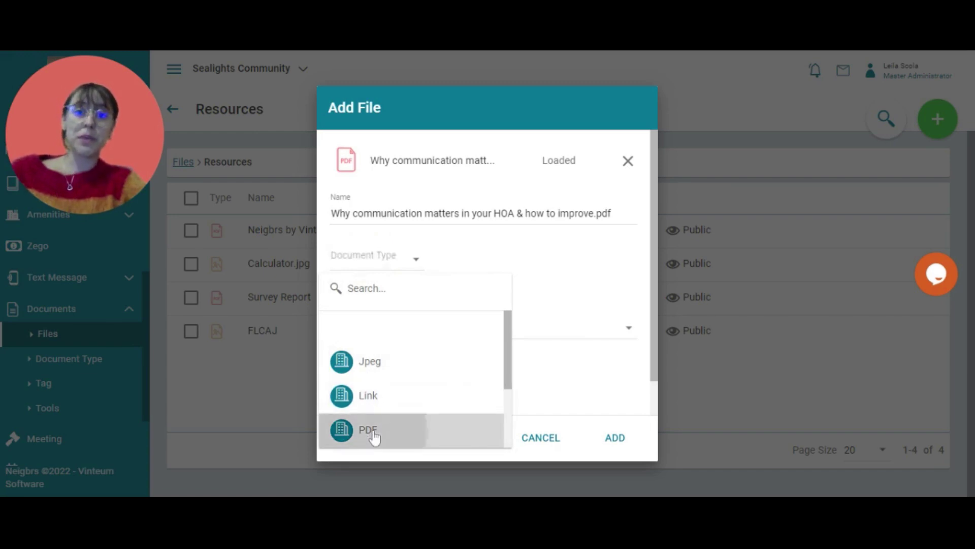
Set the file's visibility to Private.
scroll(531, 310, "down", 1)
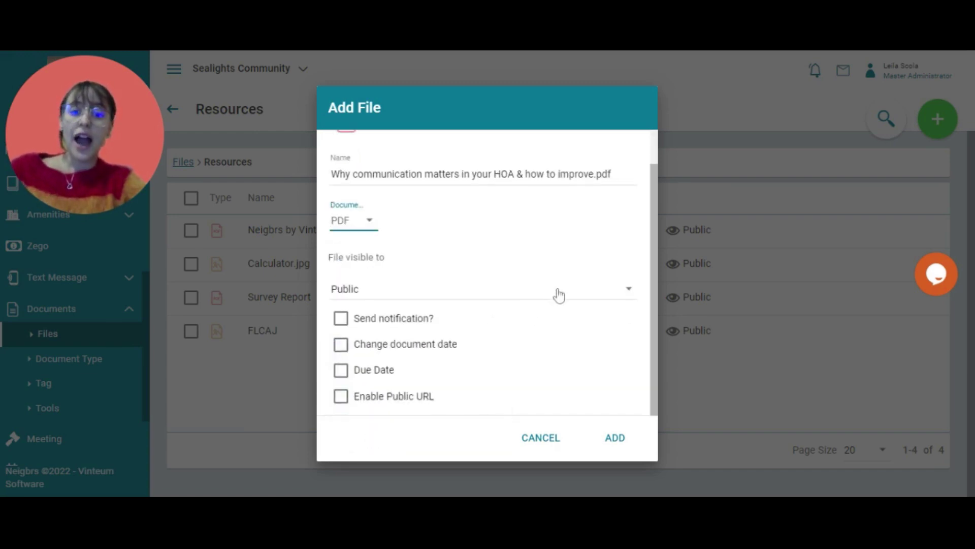
left_click(583, 288)
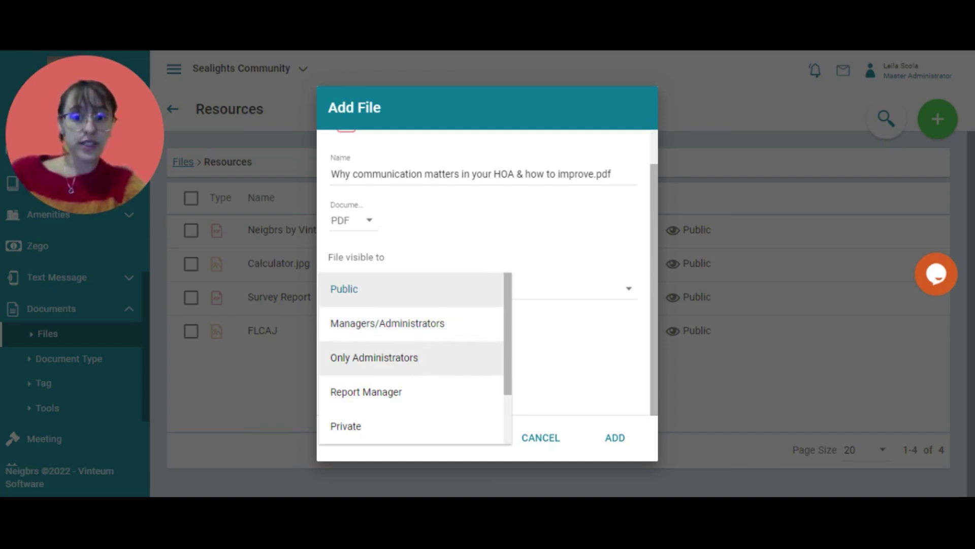
scroll(419, 368, "down", 1)
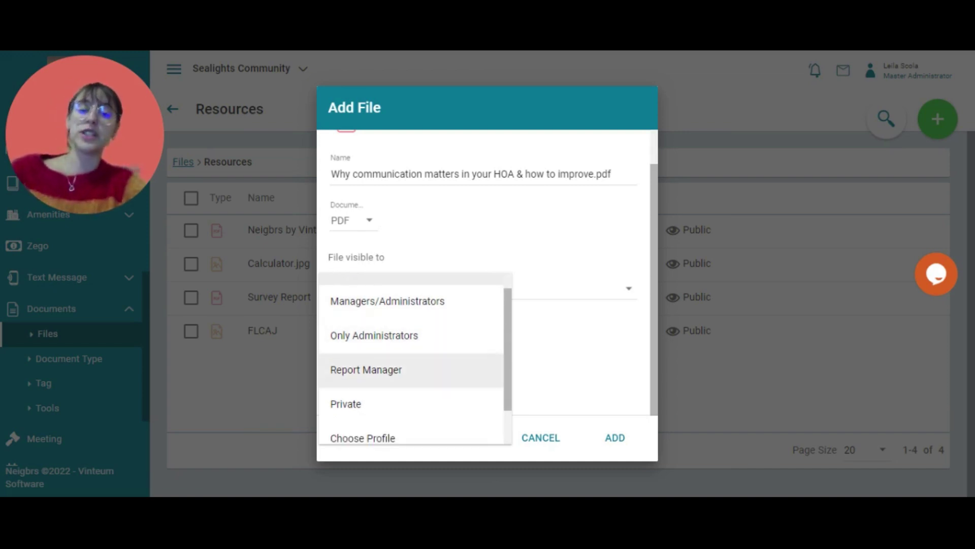
scroll(411, 358, "down", 1)
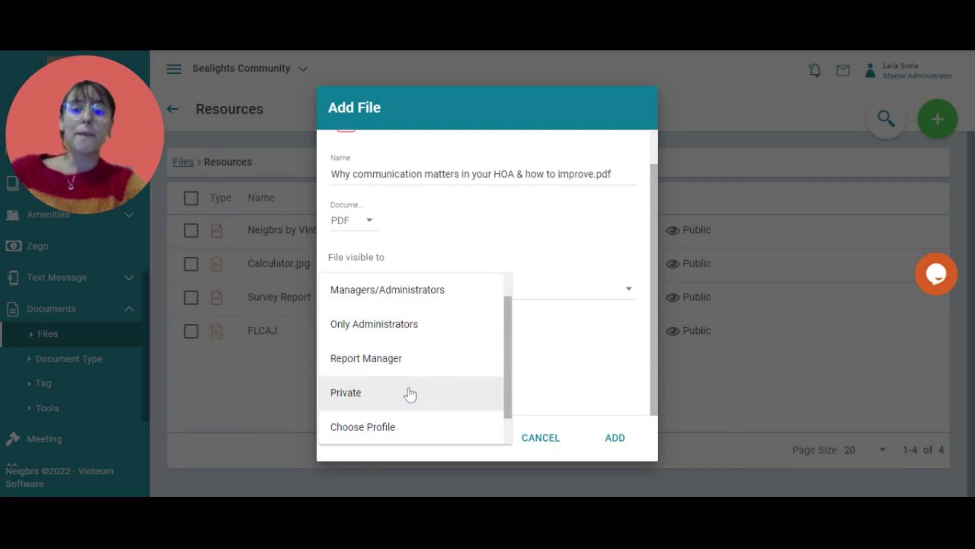
left_click(406, 394)
Try the Private and selected-profiles visibility options without choosing anyone.
left_click(585, 324)
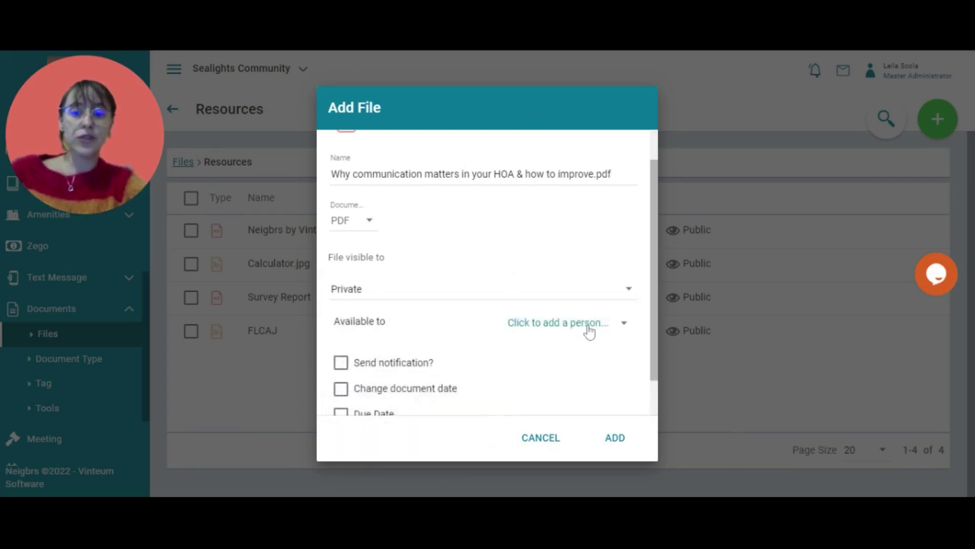
scroll(612, 359, "down", 1)
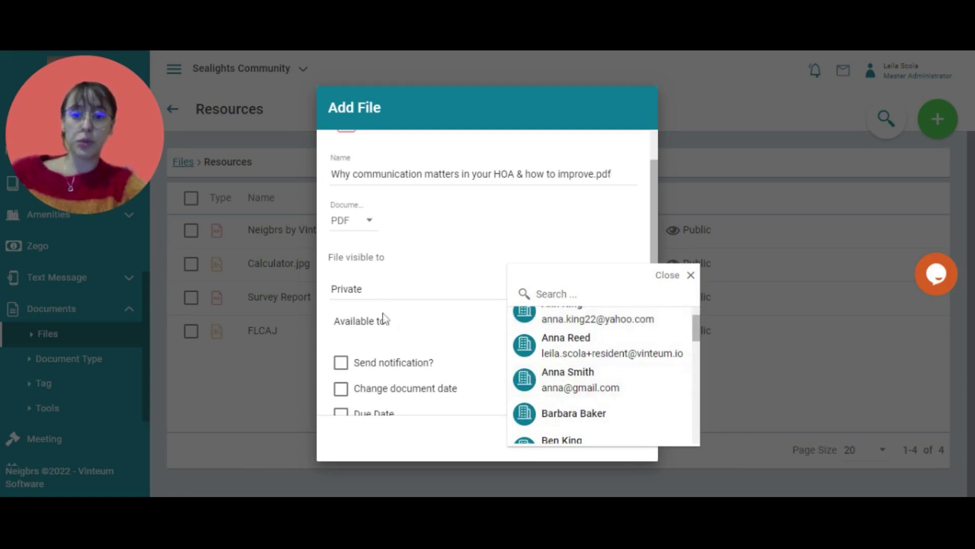
left_click(377, 295)
left_click(376, 295)
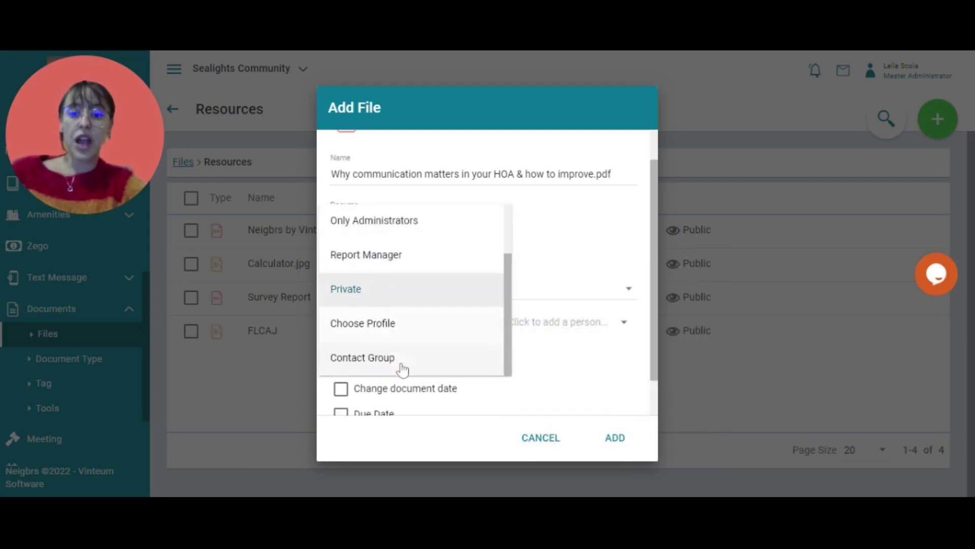
left_click(403, 330)
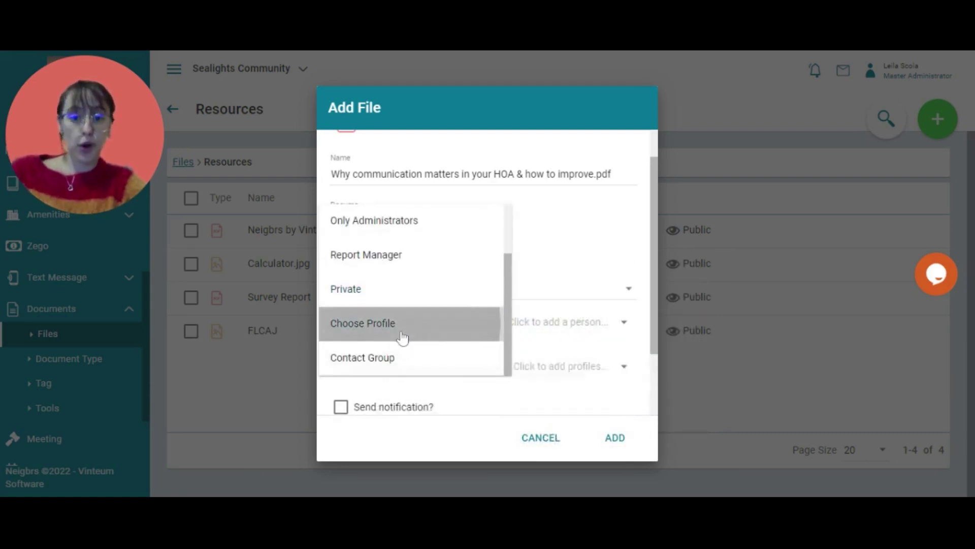
left_click(618, 328)
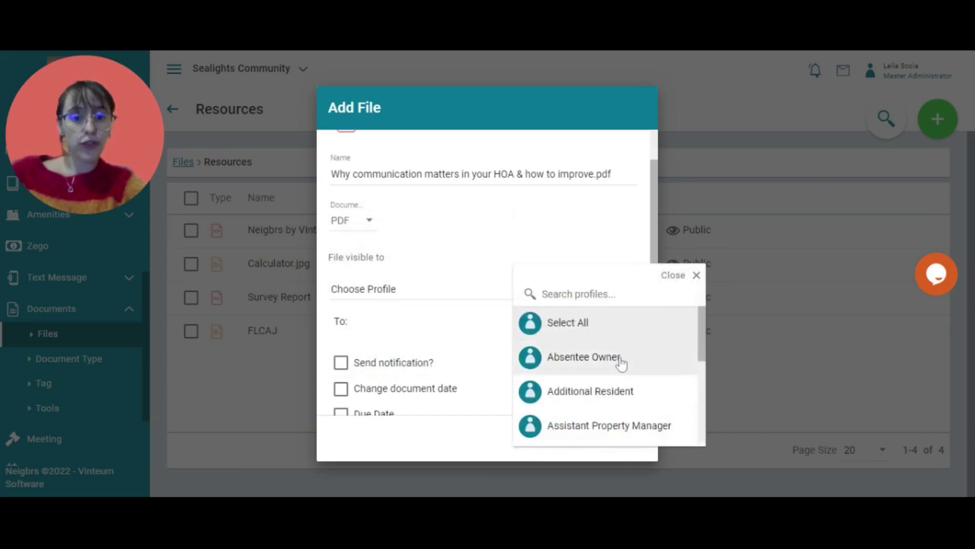
scroll(621, 362, "down", 2)
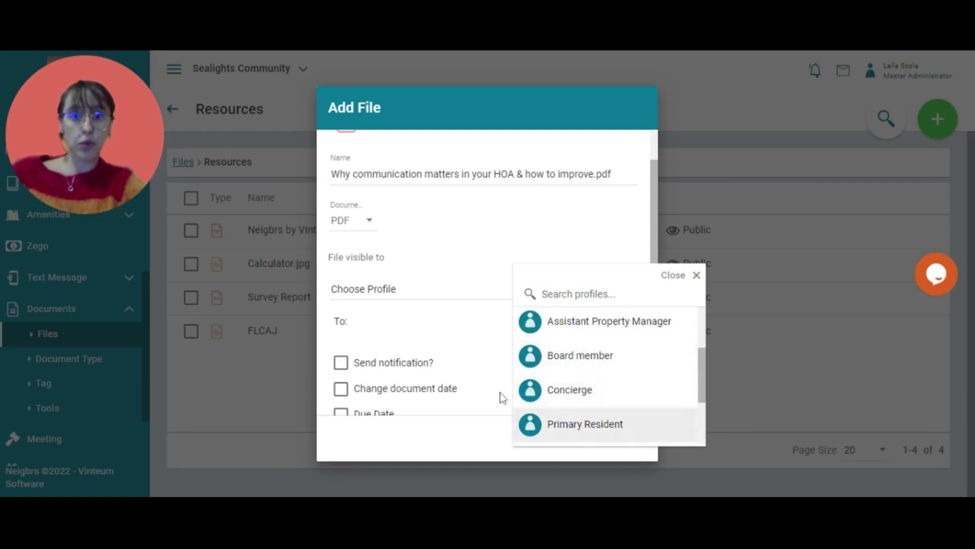
left_click(448, 281)
Try the contact-group option without picking a group, then switch visibility back to Public.
left_click(428, 287)
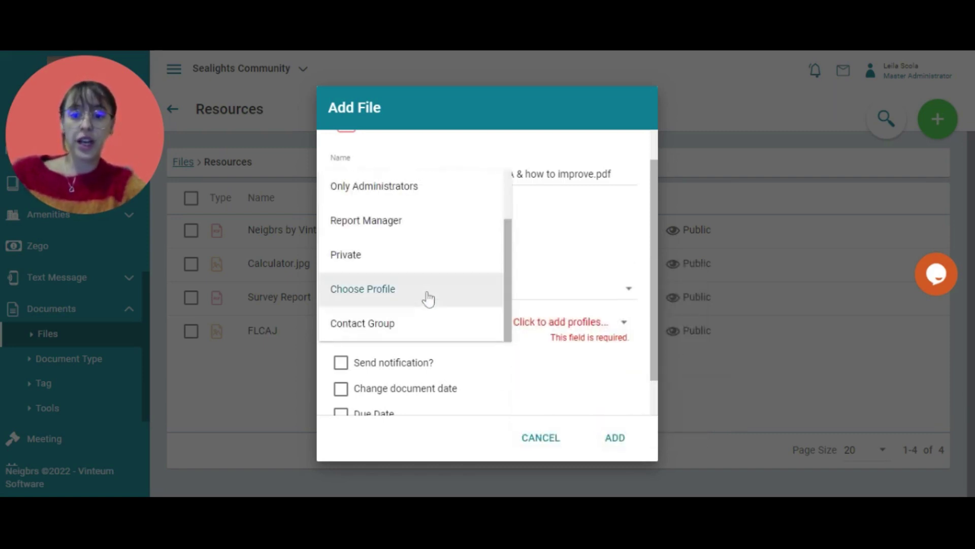
left_click(424, 327)
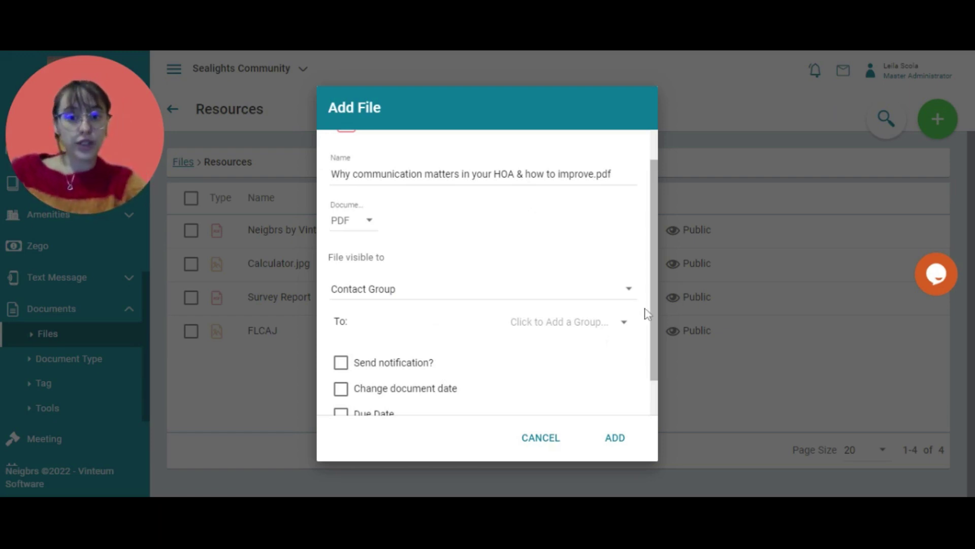
left_click(624, 322)
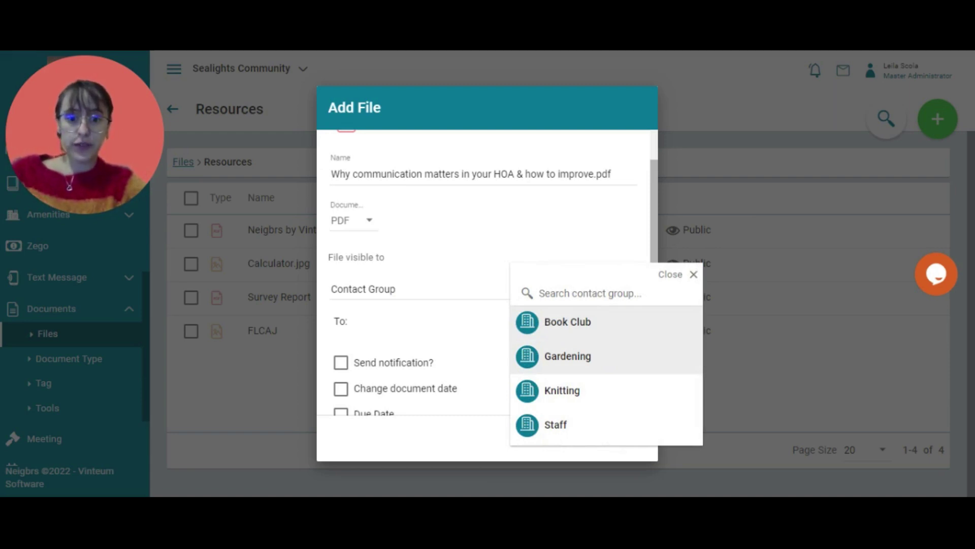
left_click(375, 302)
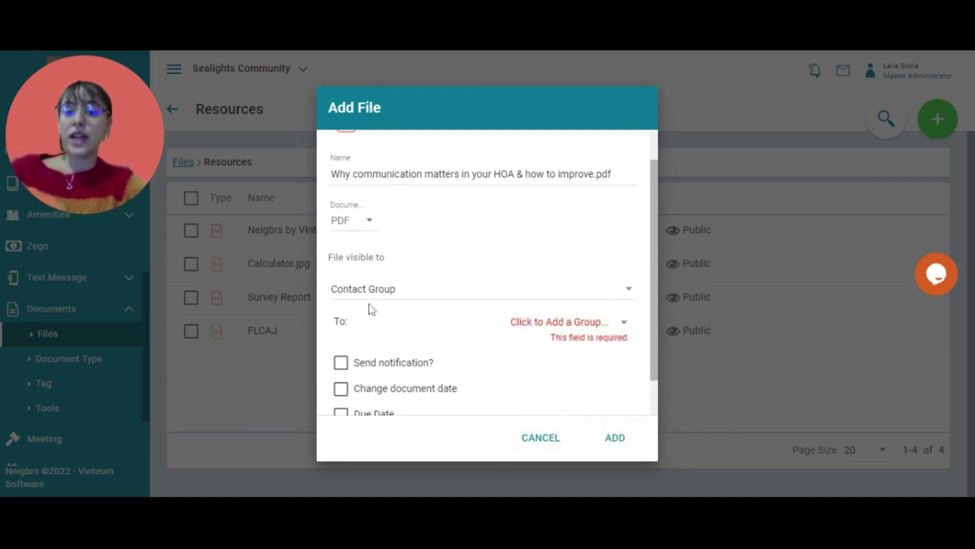
left_click(396, 298)
scroll(402, 213, "up", 2)
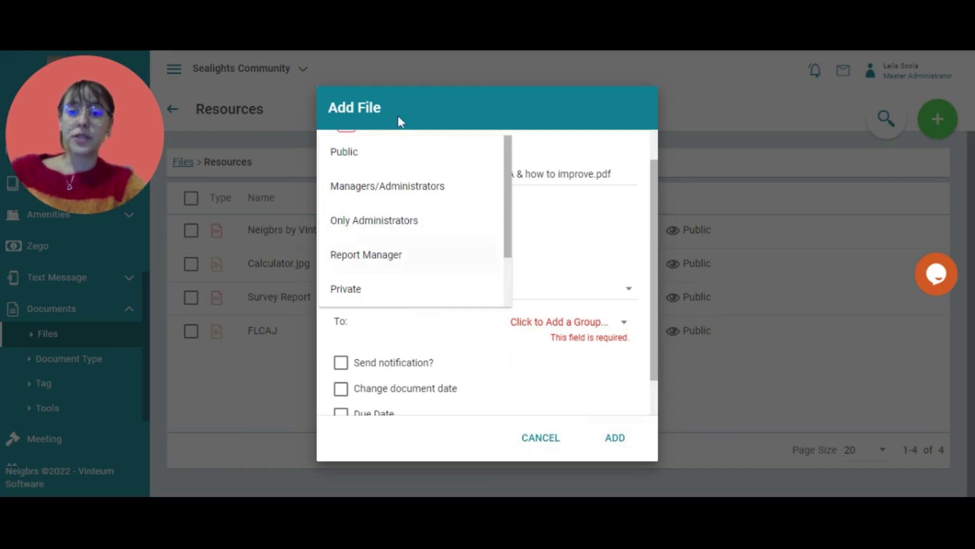
left_click(385, 152)
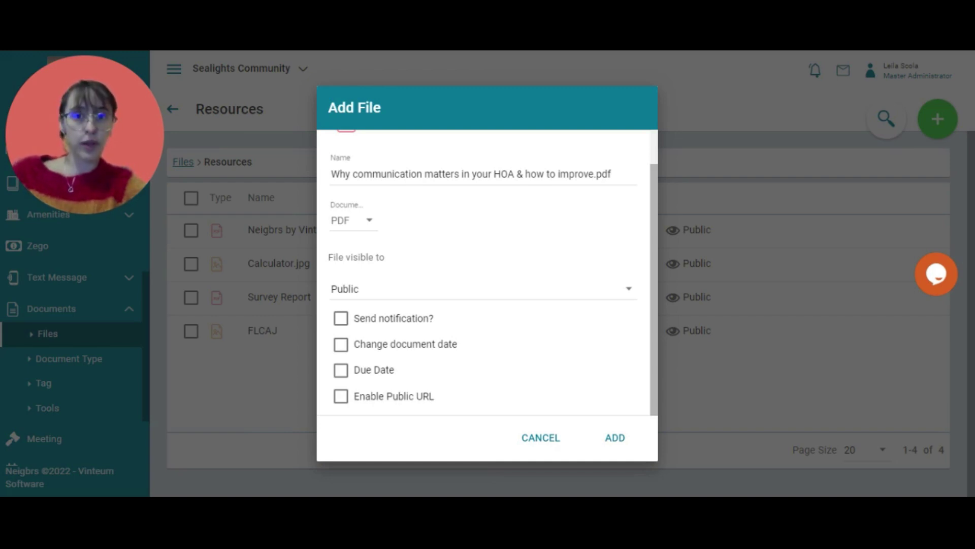
Leave Change document date and Due Date unchecked, check Enable Public URL, and submit the file.
left_click(405, 346)
scroll(405, 351, "down", 1)
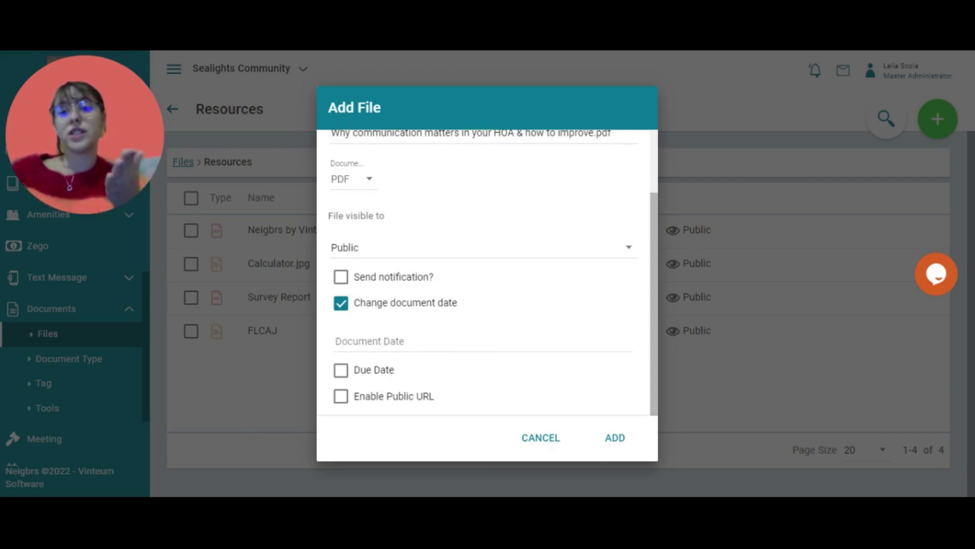
left_click(416, 307)
left_click(371, 376)
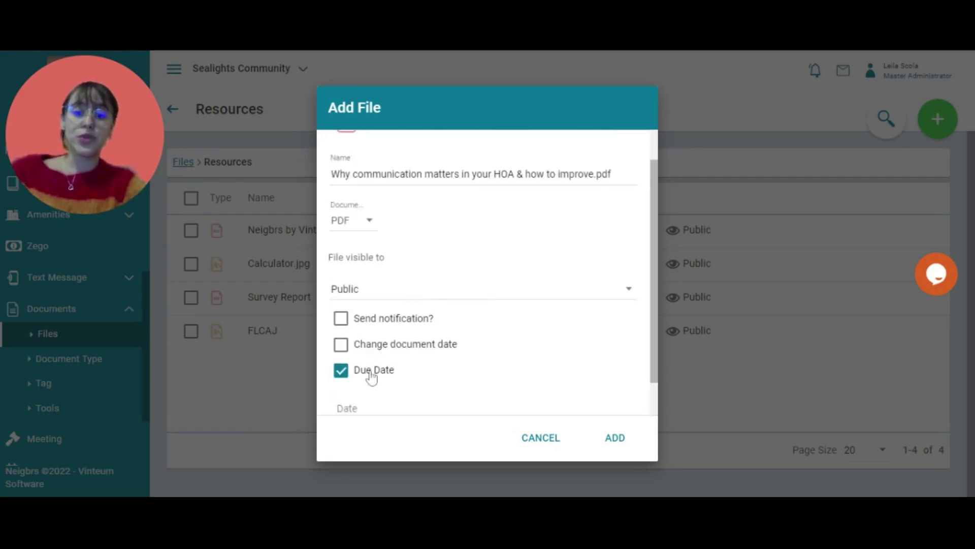
scroll(371, 375, "down", 1)
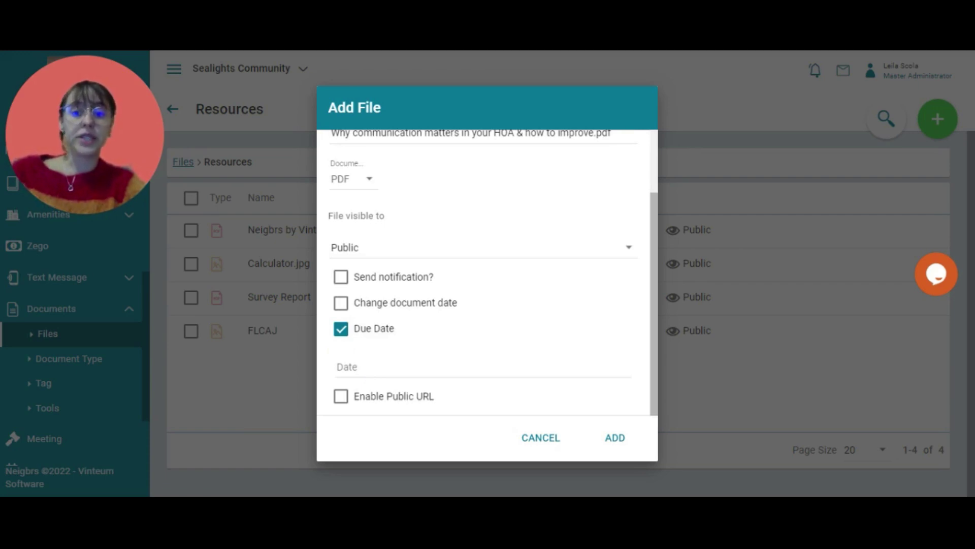
left_click(387, 333)
left_click(381, 412)
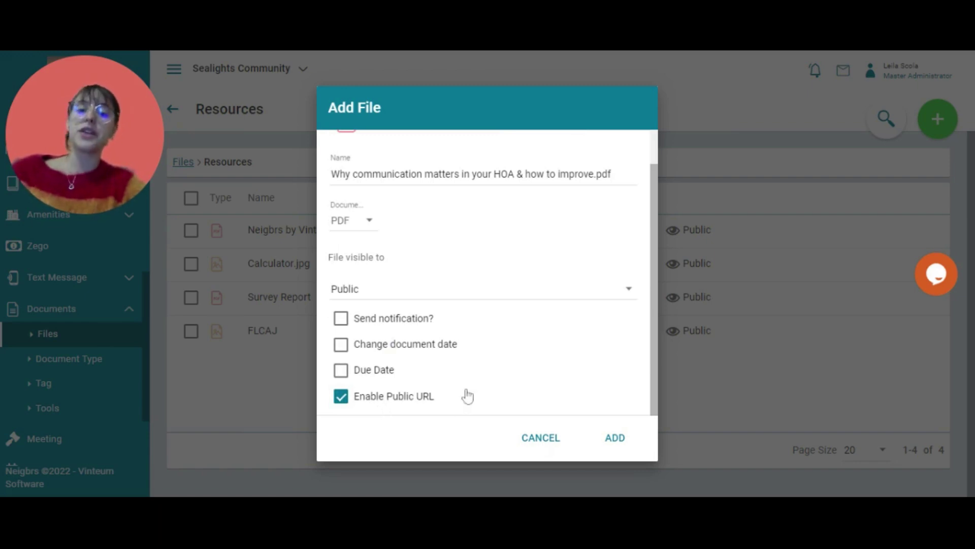
left_click(614, 439)
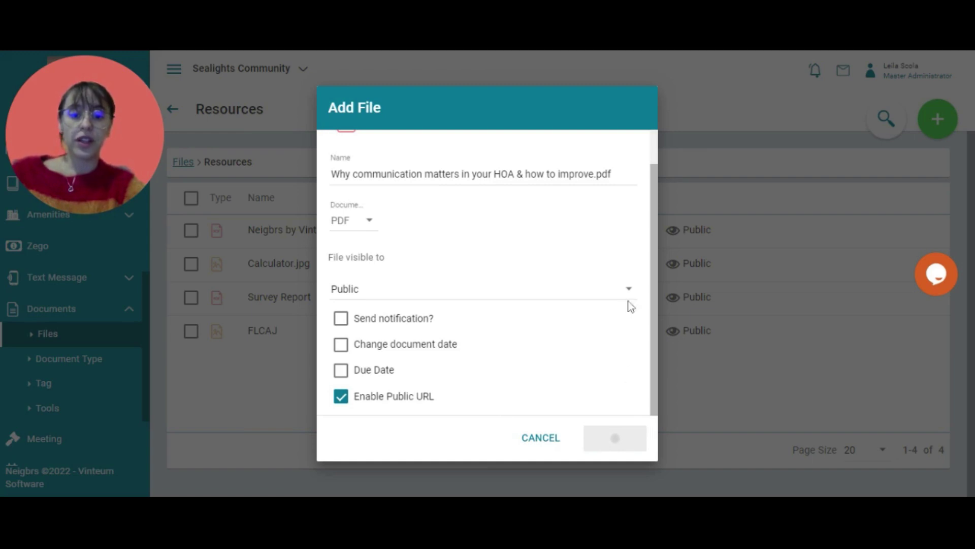
Edit the new file and remove '.pdf' from its name, then save.
scroll(630, 307, "up", 1)
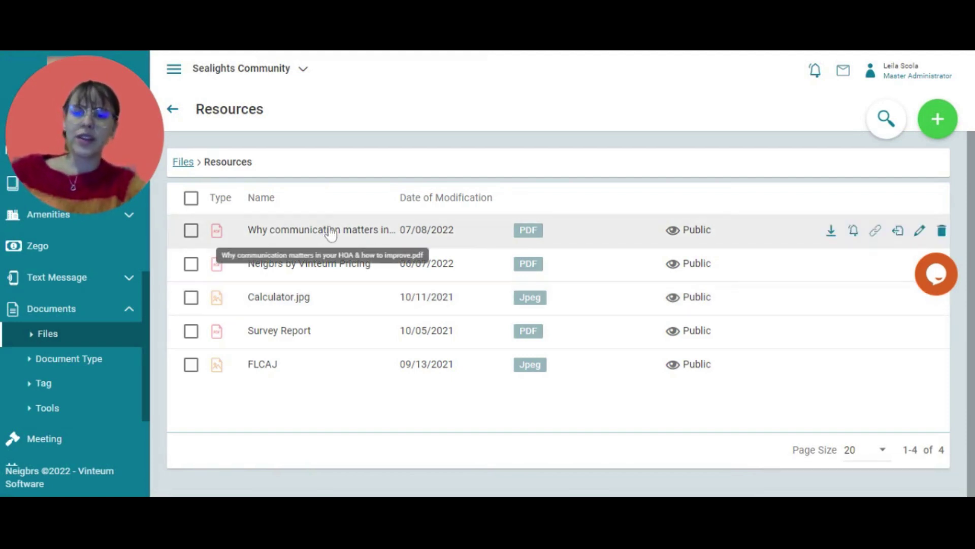
left_click(920, 231)
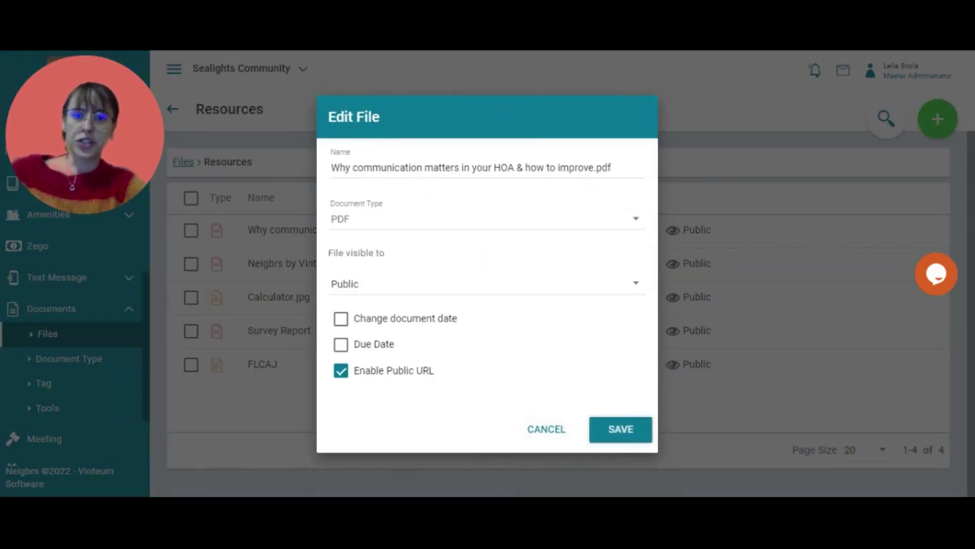
left_click(611, 168)
key("shift+Left")
key("shift+Left")
key("shift+Left")
key("BackSpace")
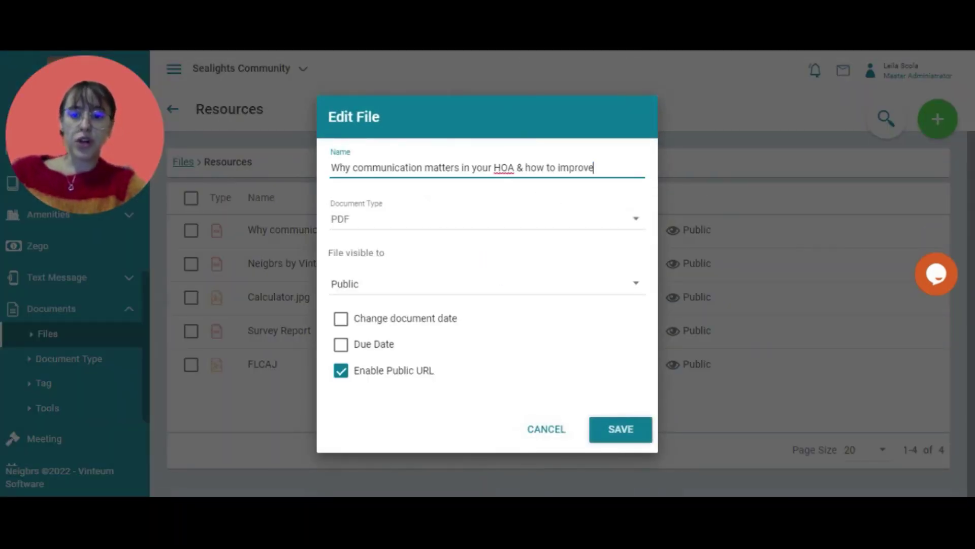
left_click(629, 436)
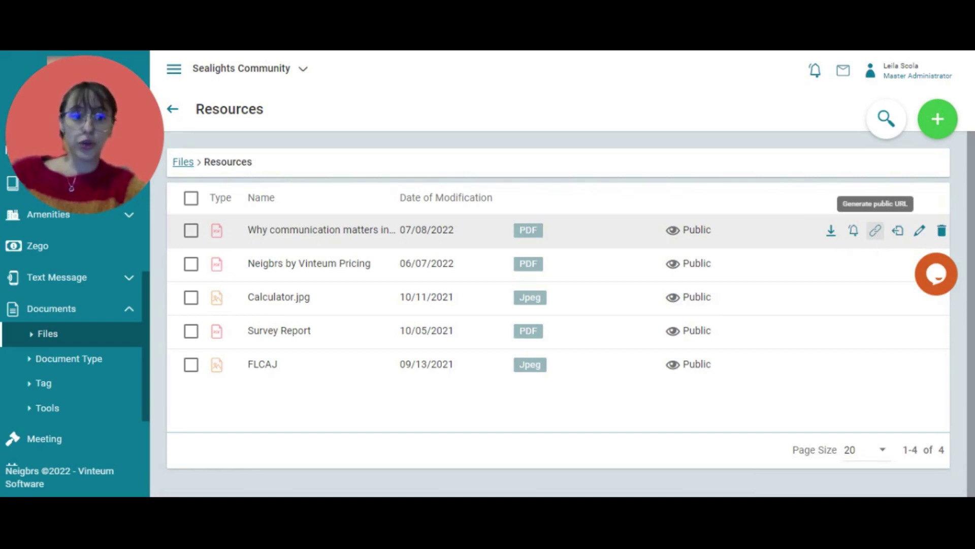
Generate and copy the file's public URL, then preview the PDF.
left_click(875, 232)
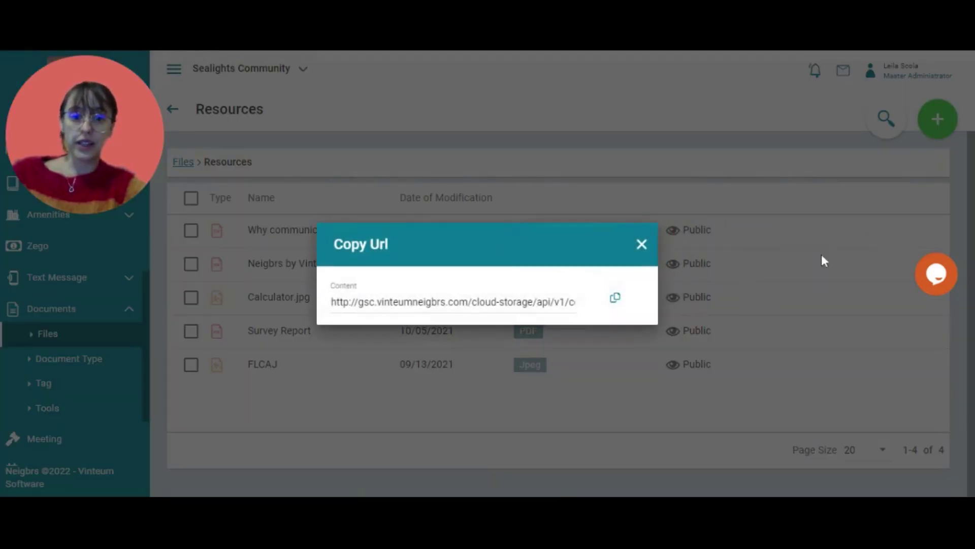
left_click(615, 298)
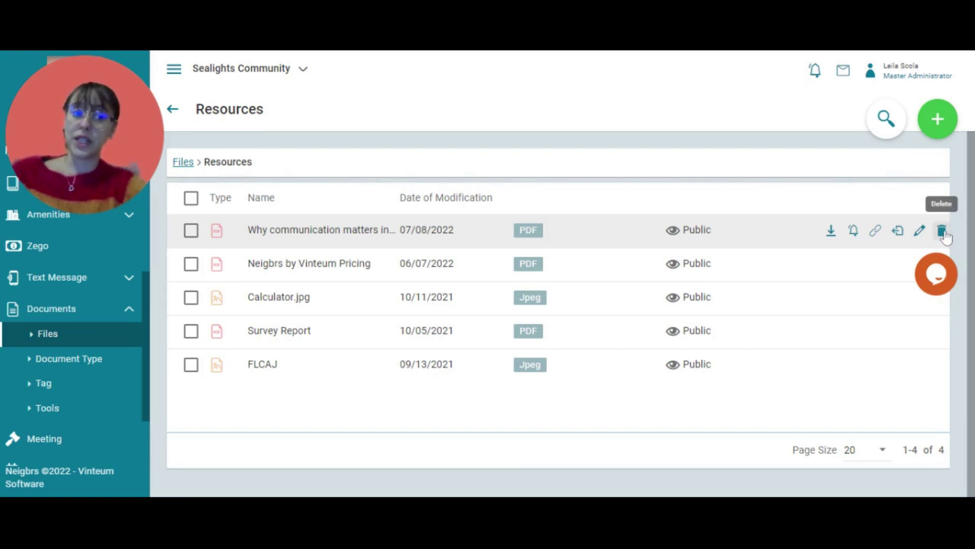
left_click(307, 237)
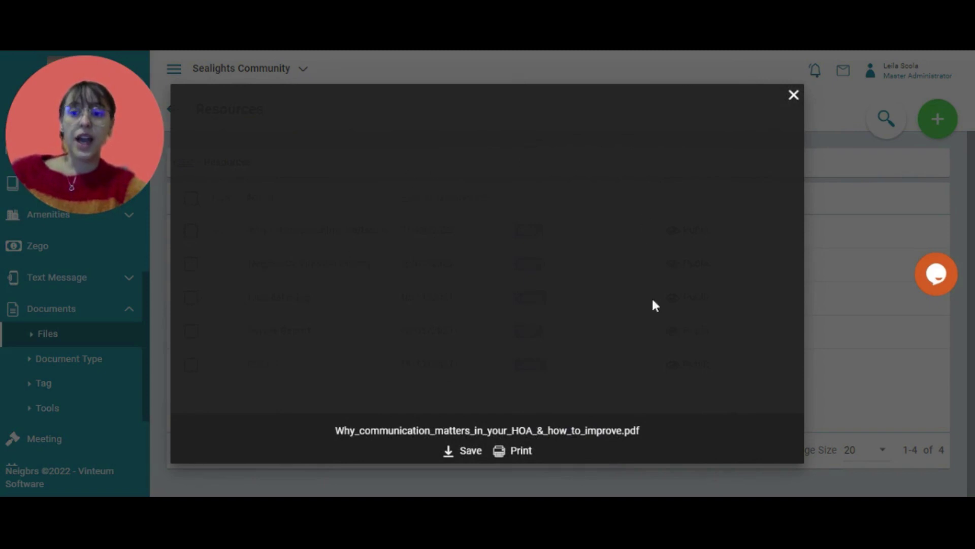
scroll(811, 142, "down", 15)
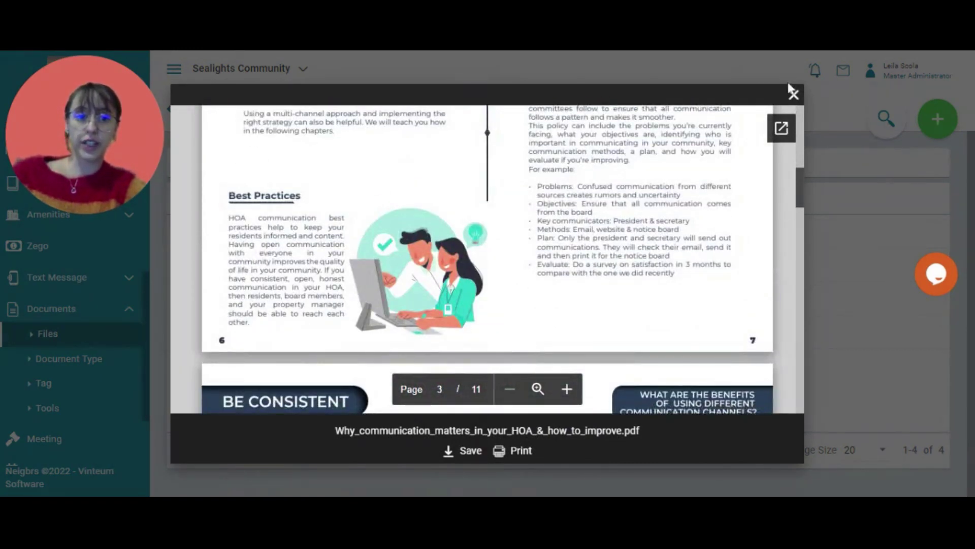
left_click(793, 95)
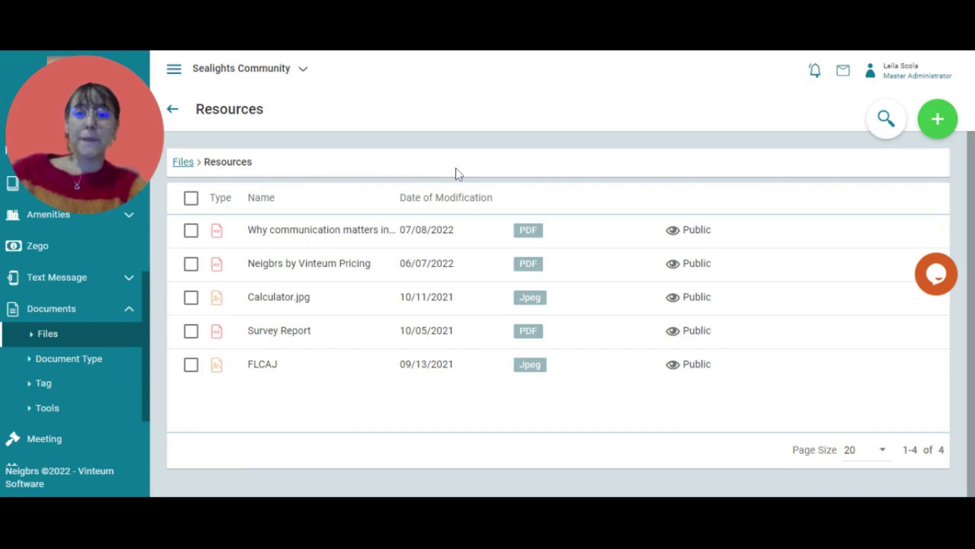
left_click(100, 366)
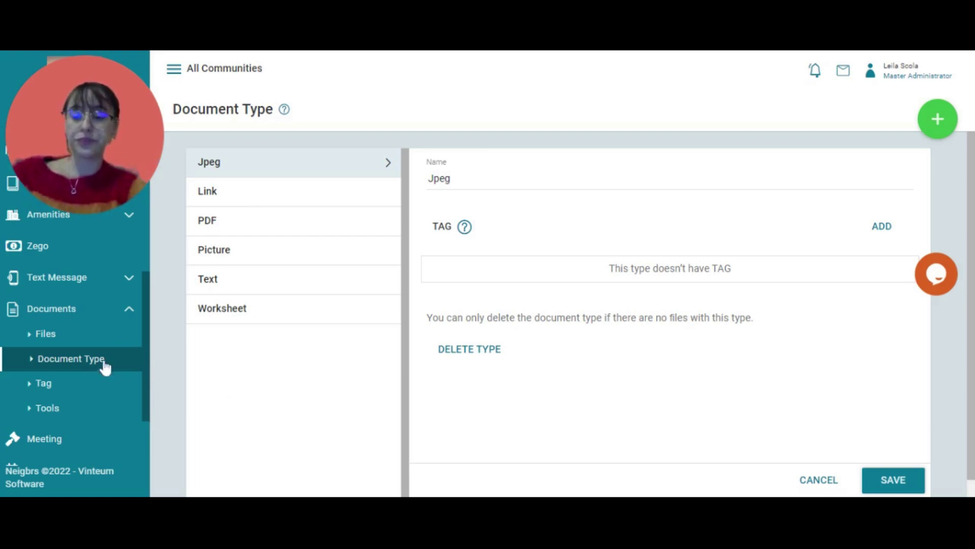
Visit the Tag and Tools pages under Documents, then return to Files.
left_click(81, 384)
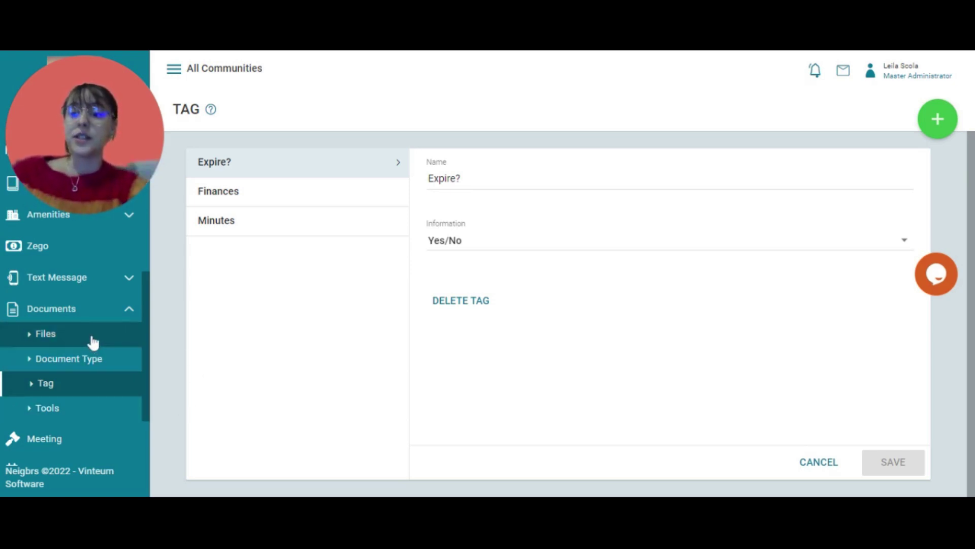
left_click(76, 417)
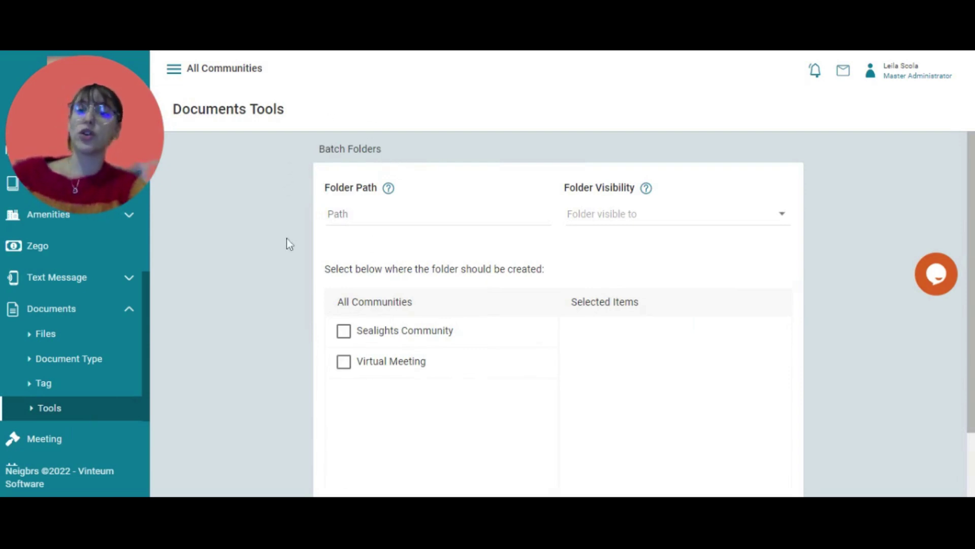
left_click(108, 344)
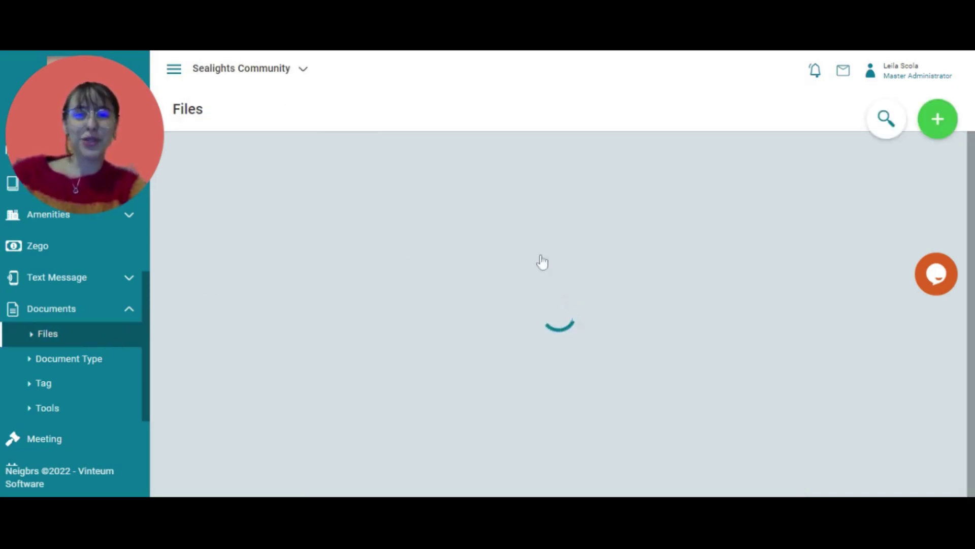